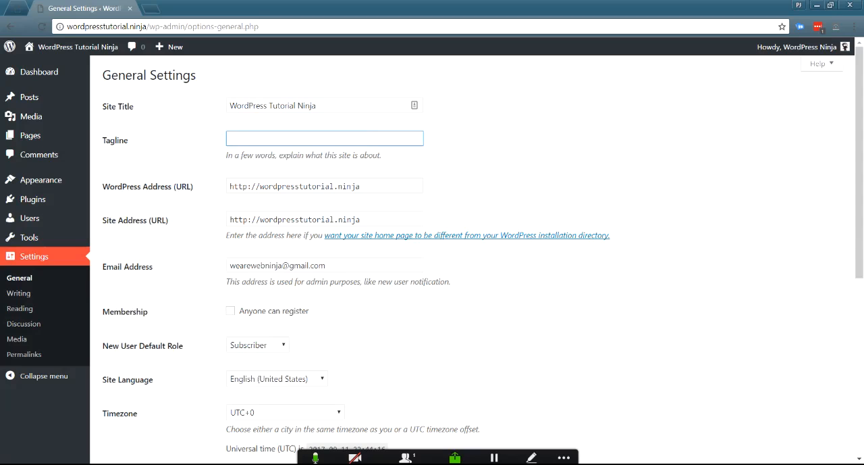
Step: Enter "This is a WordPress website" as the site tagline
text(This is a WordPress website)
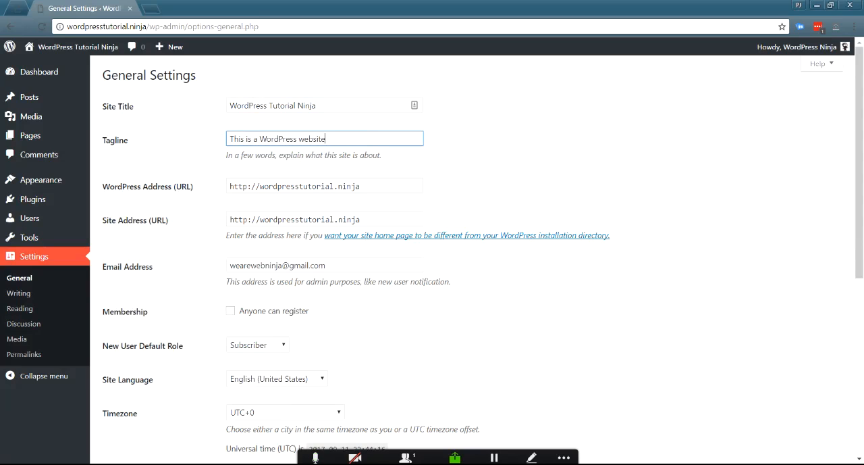
Step: Replace the whole tagline with "Learn WordPress & Grow Your Business"
key(ctrl+a)
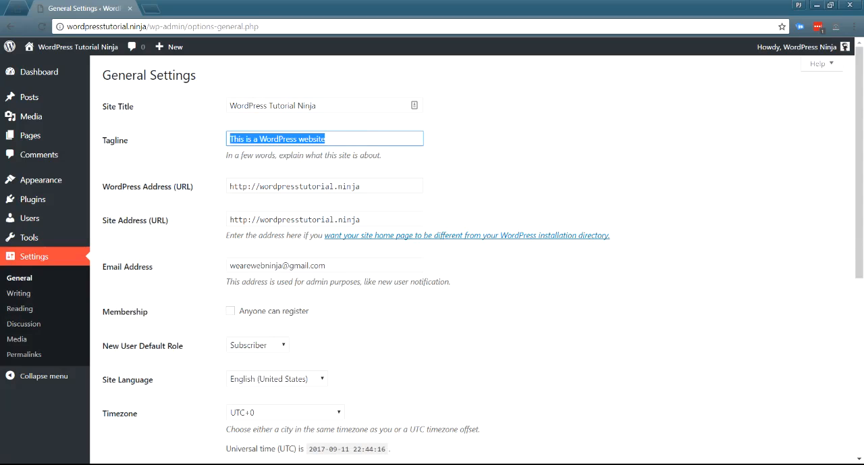
text(Learn WordPress & Grow Your Business)
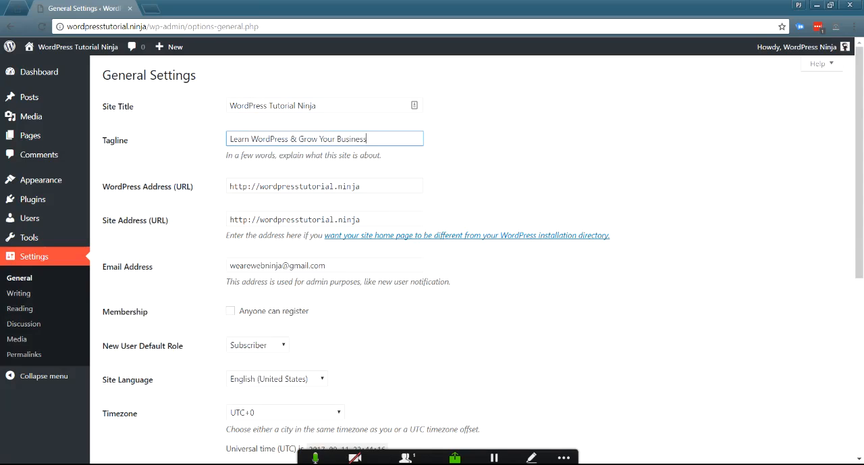
Step: Examine the WordPress Address, Site Address and Membership settings, leaving open registration disabled
double_click(297, 186)
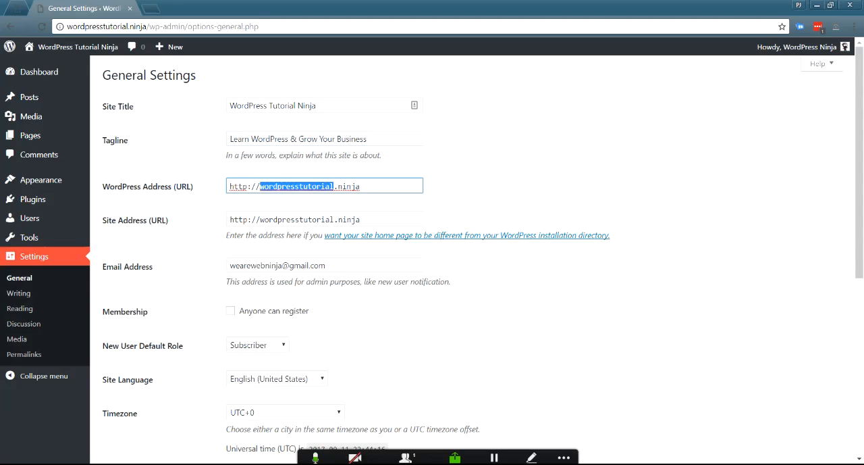
double_click(297, 219)
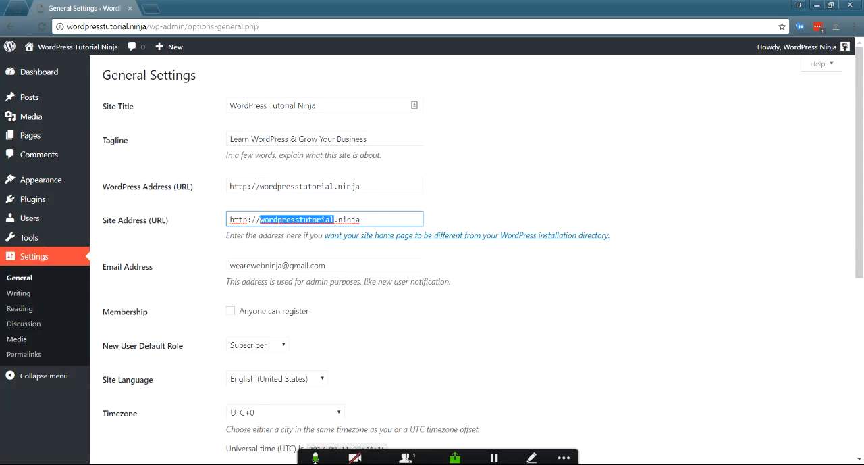
scroll(472, 270, down, 2)
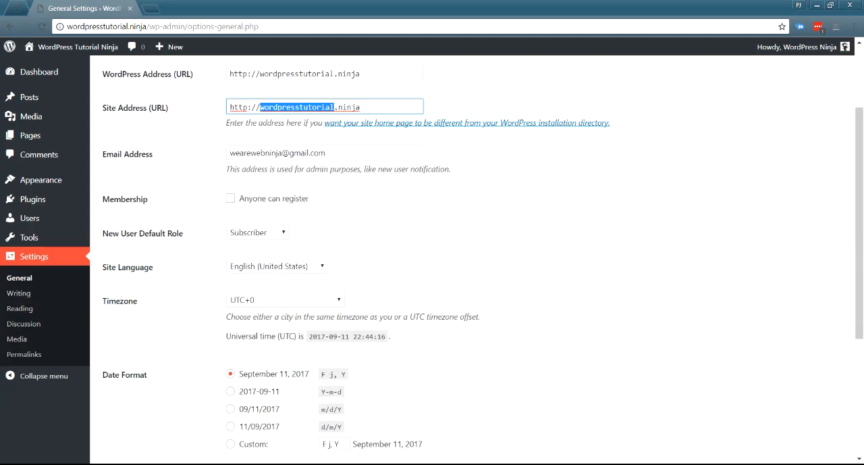
click(231, 198)
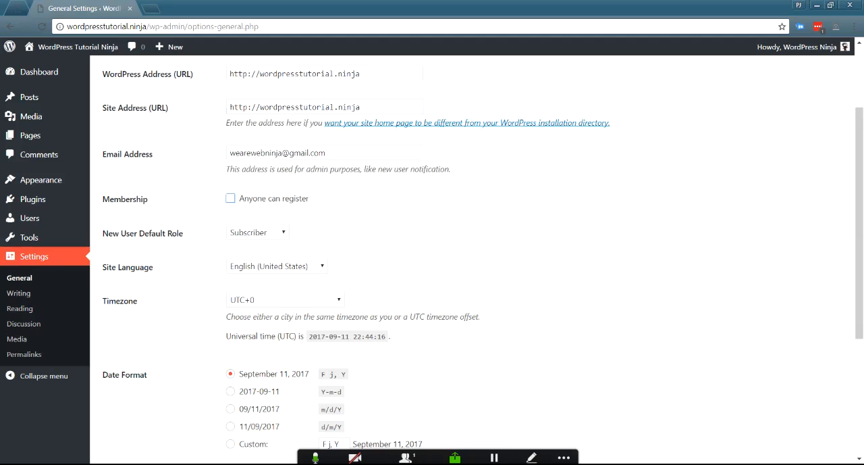
Step: Review the roles available as the New User Default Role, keeping Subscriber selected and open registration disabled
scroll(473, 257, down, 1)
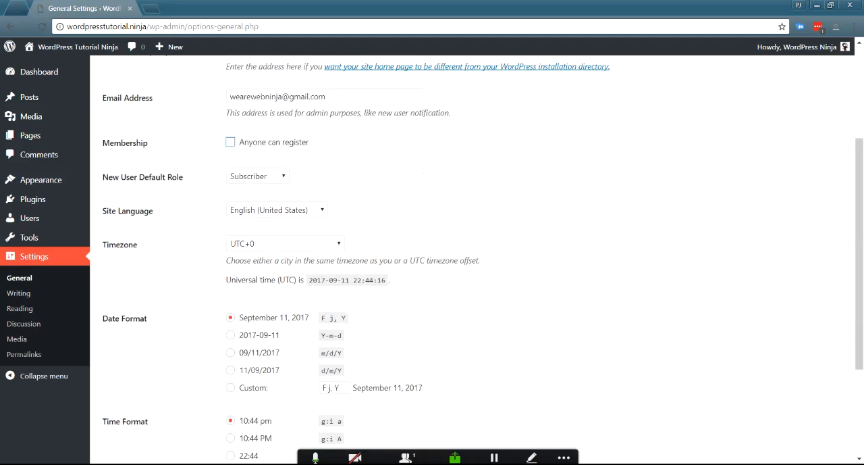
click(258, 176)
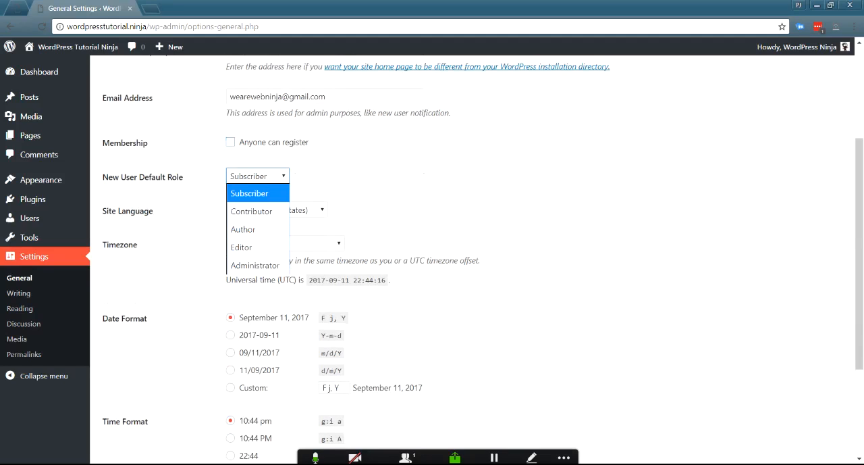
click(254, 193)
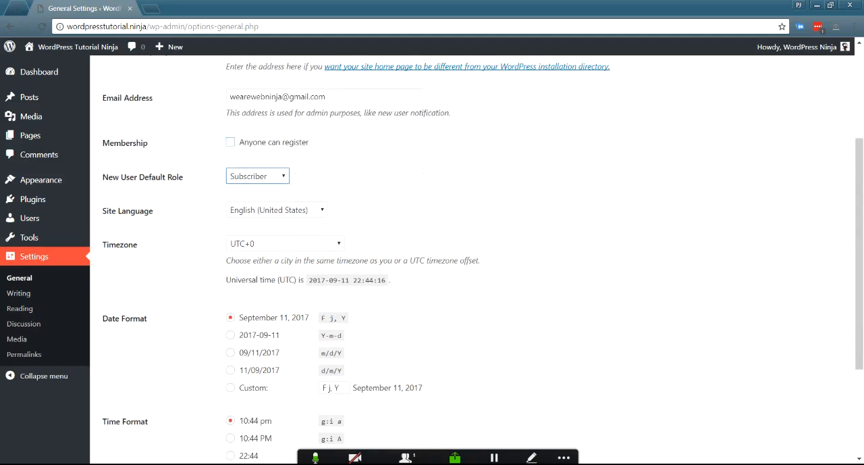
click(257, 176)
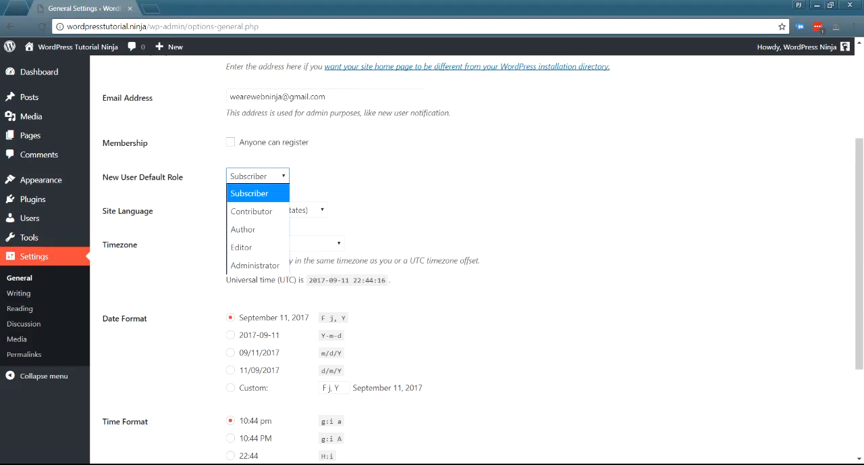
key(Return)
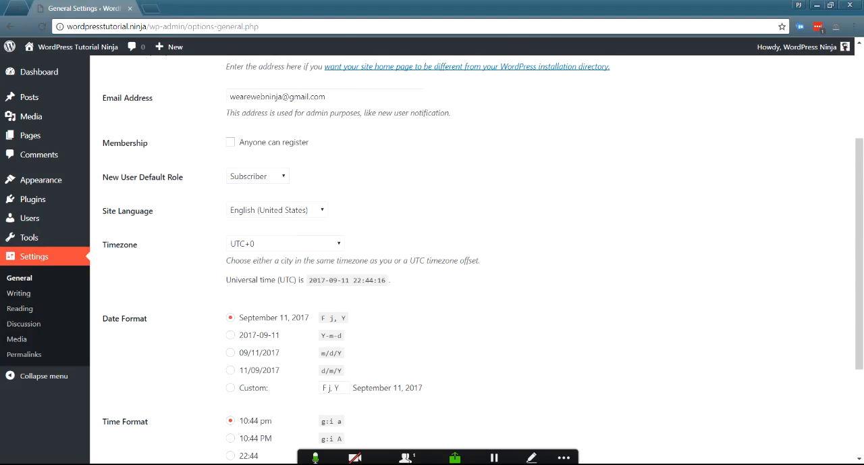
click(257, 176)
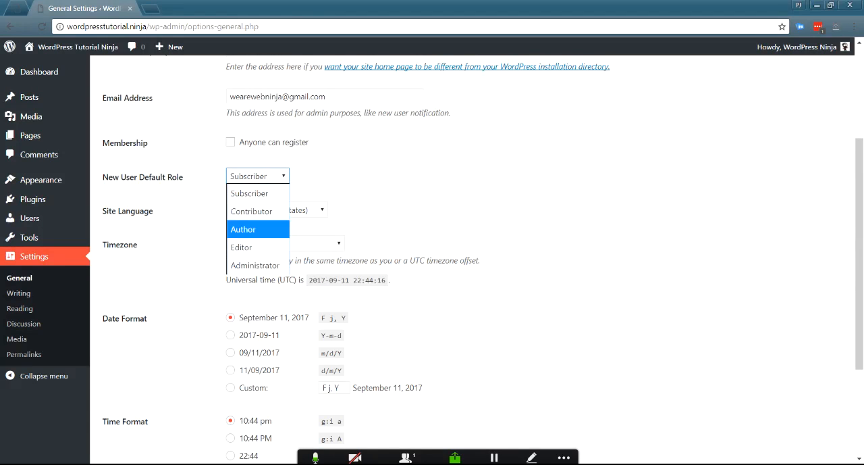
click(257, 193)
click(378, 177)
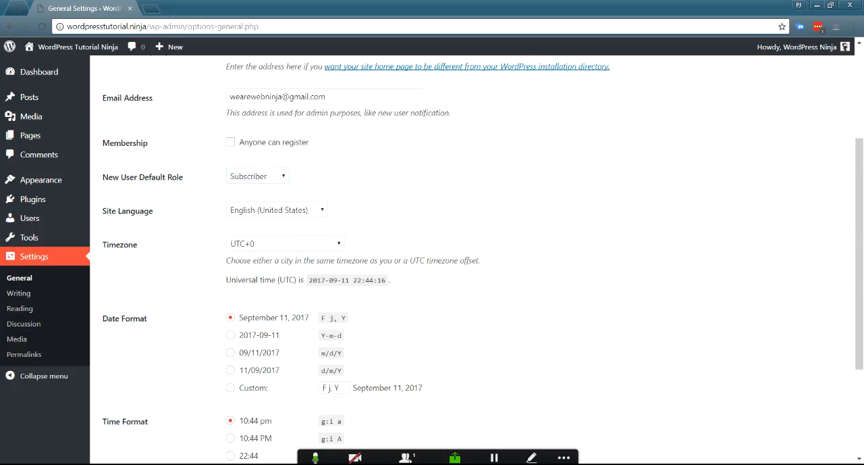
click(257, 176)
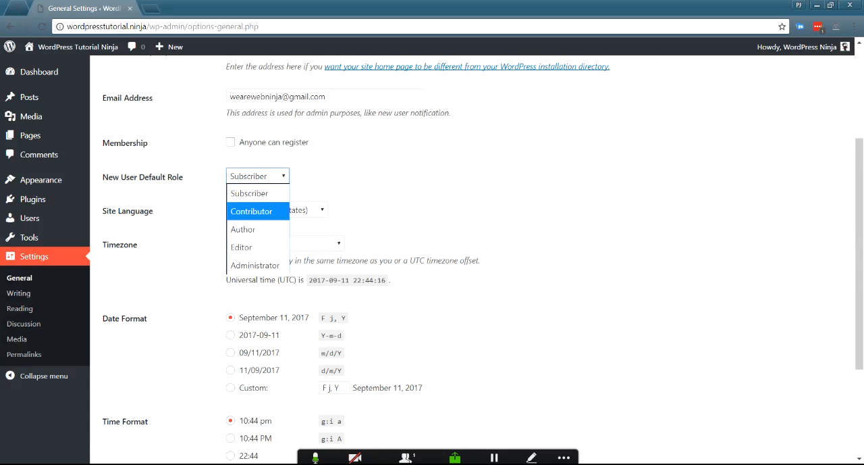
click(257, 193)
click(368, 178)
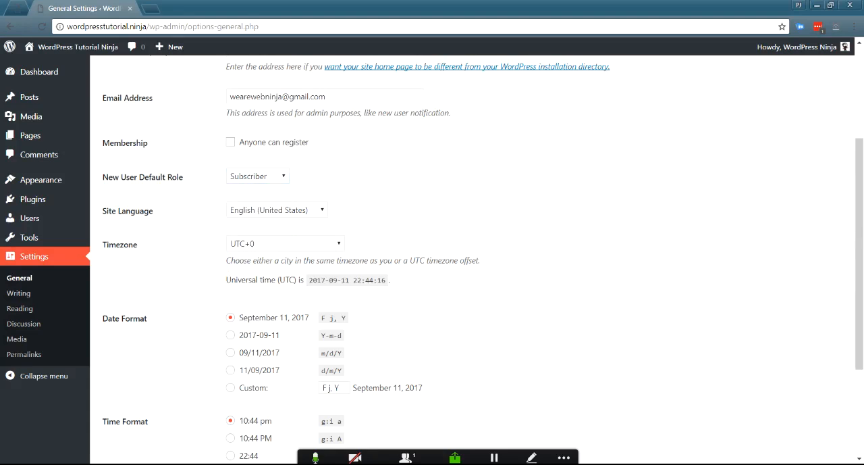
click(230, 141)
Step: Set the site timezone to Los Angeles
scroll(473, 257, down, 1)
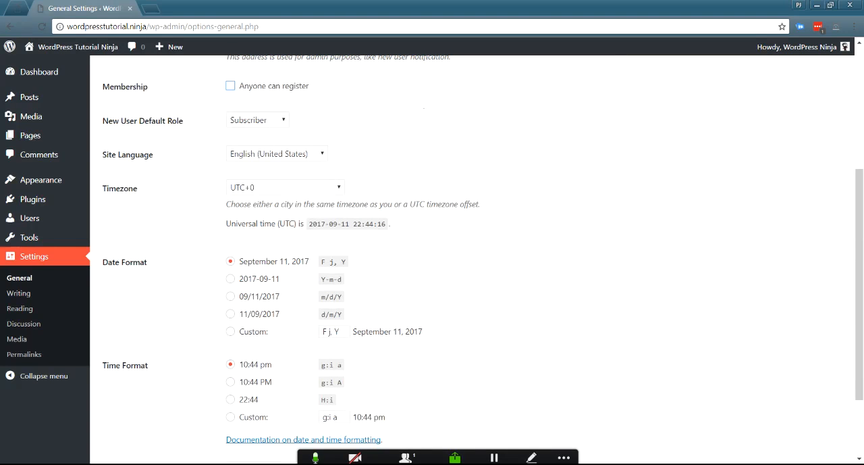
click(286, 187)
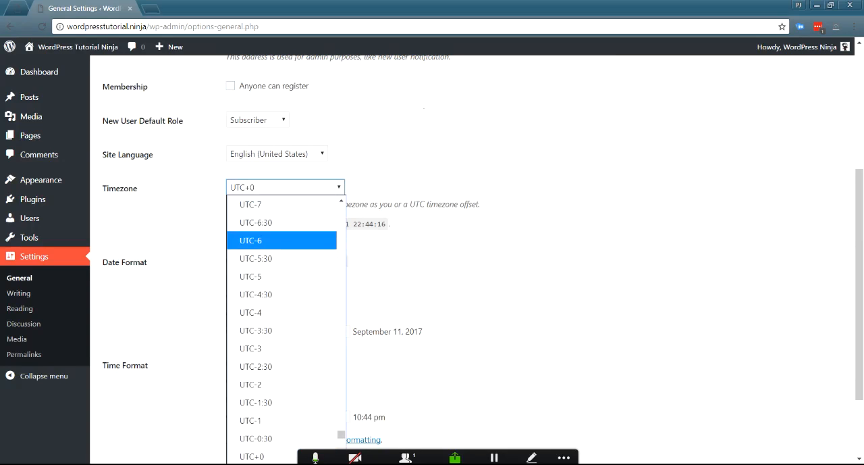
scroll(284, 346, up, 5)
scroll(283, 338, up, 8)
scroll(284, 338, down, 5)
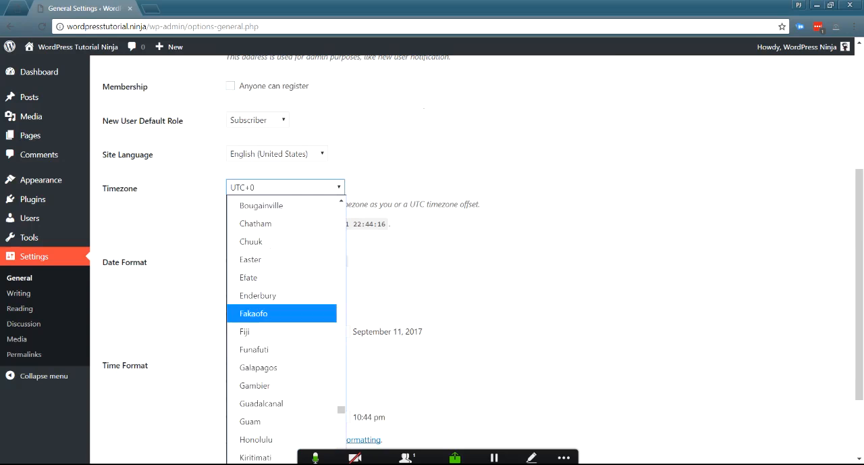
scroll(284, 338, up, 2)
scroll(283, 324, up, 4)
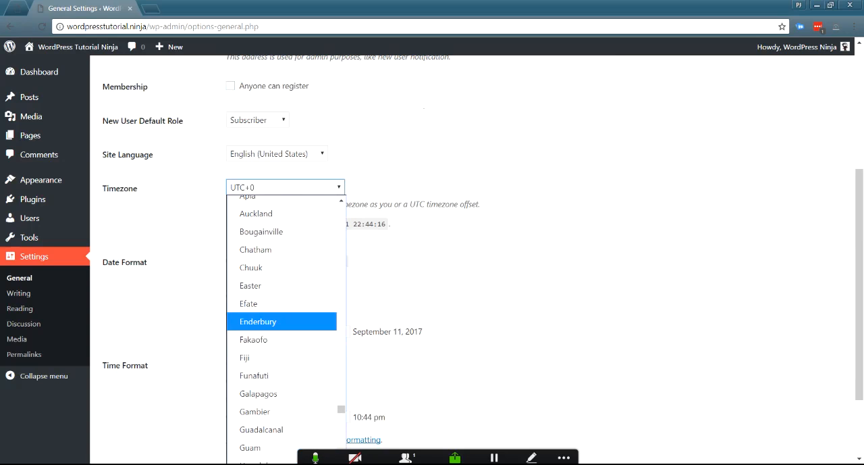
scroll(284, 317, up, 4)
scroll(284, 337, up, 8)
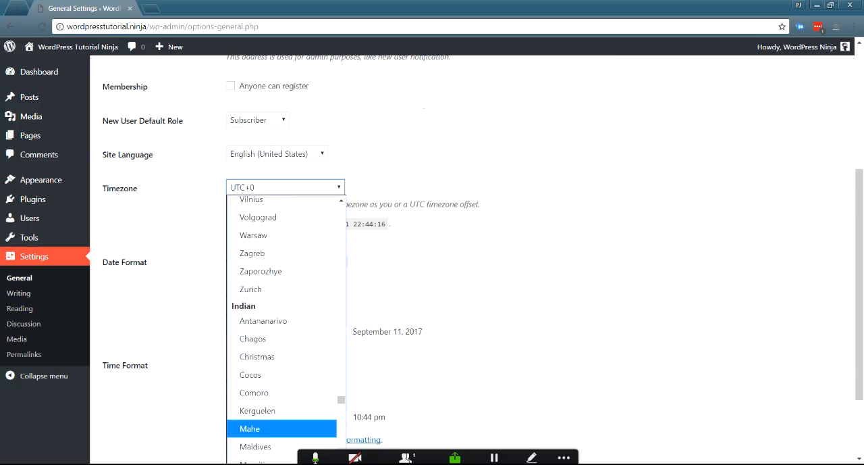
scroll(283, 337, up, 14)
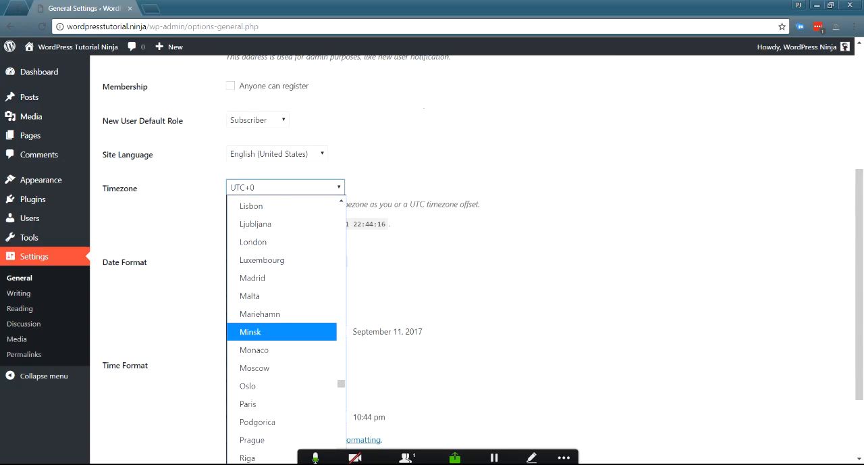
scroll(284, 322, up, 15)
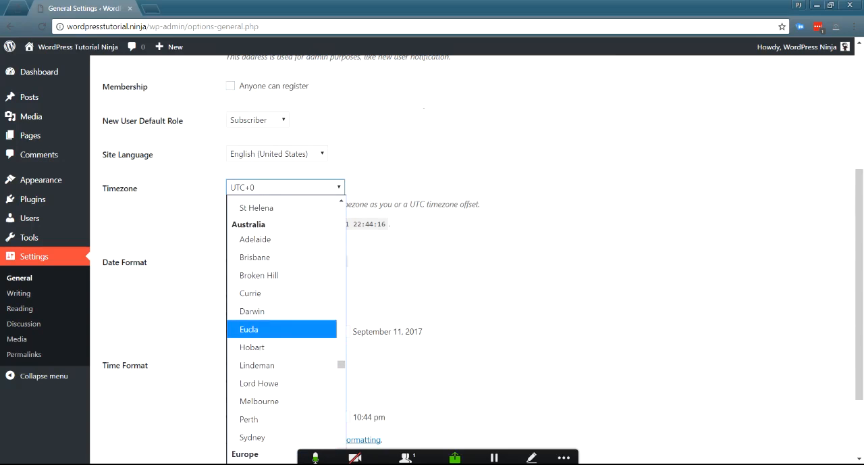
scroll(283, 324, up, 10)
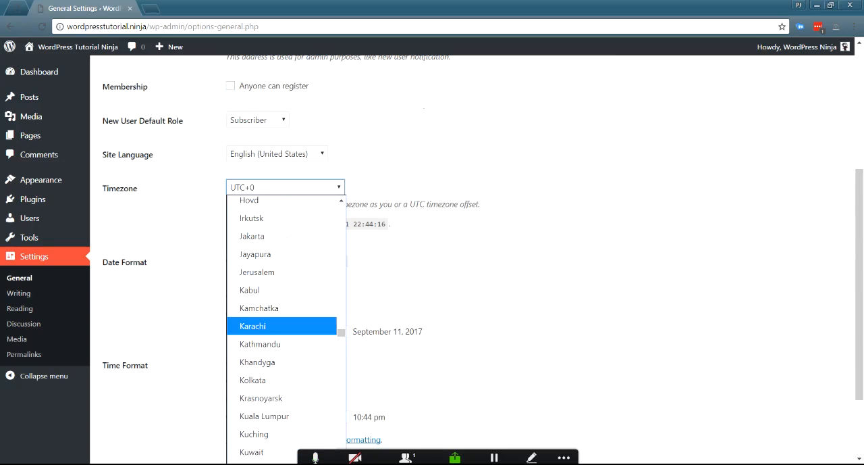
scroll(284, 324, down, 4)
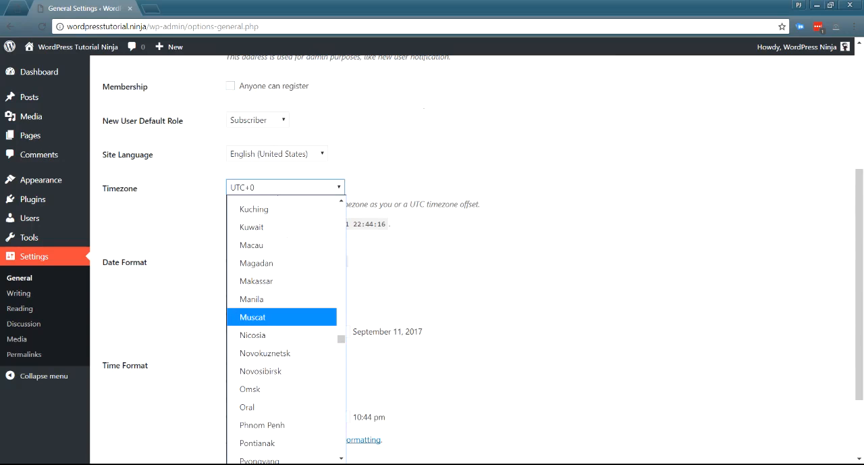
scroll(284, 324, up, 20)
scroll(284, 330, up, 9)
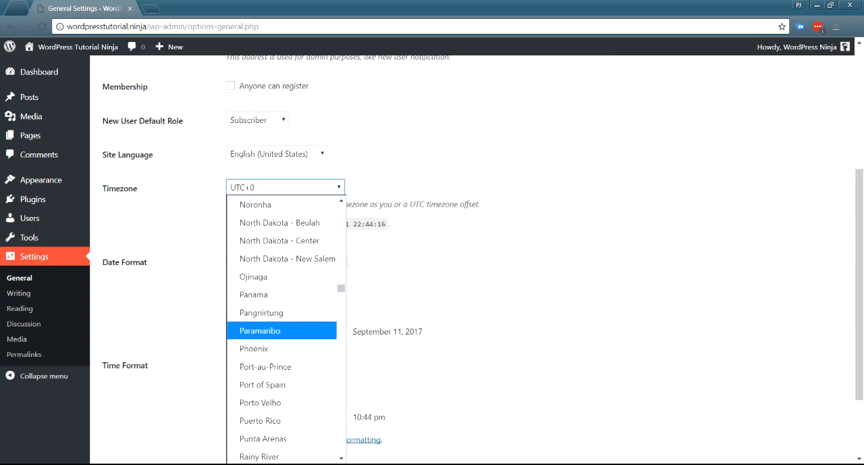
scroll(283, 330, up, 3)
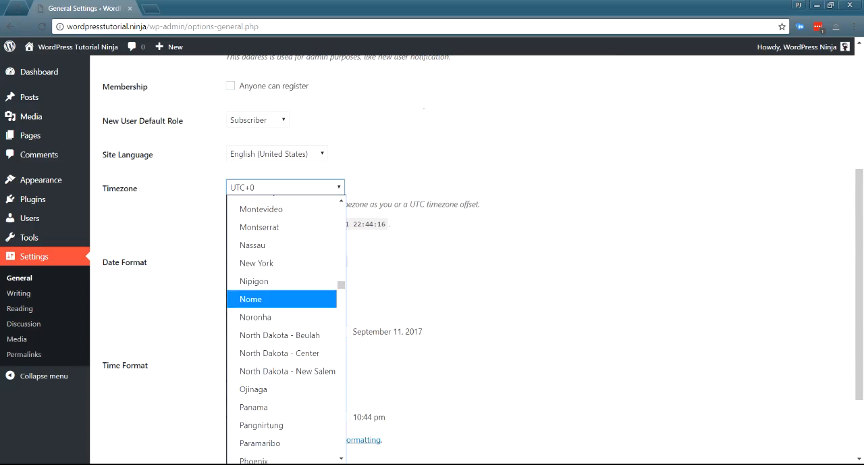
scroll(283, 297, up, 5)
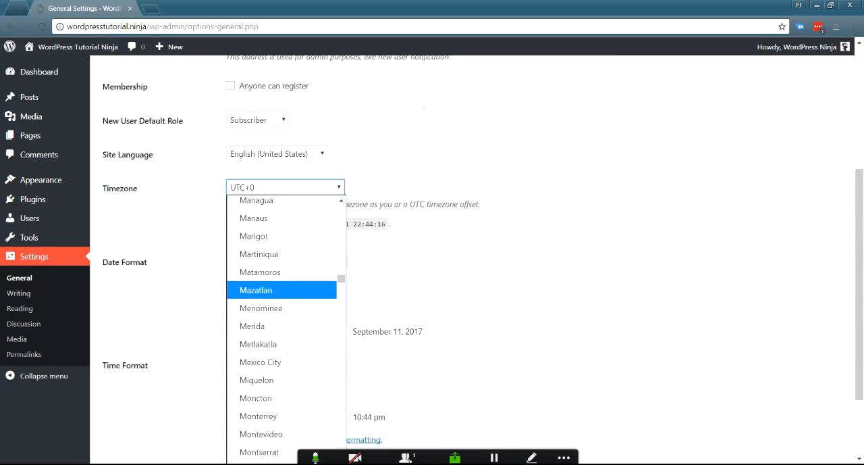
scroll(283, 291, up, 3)
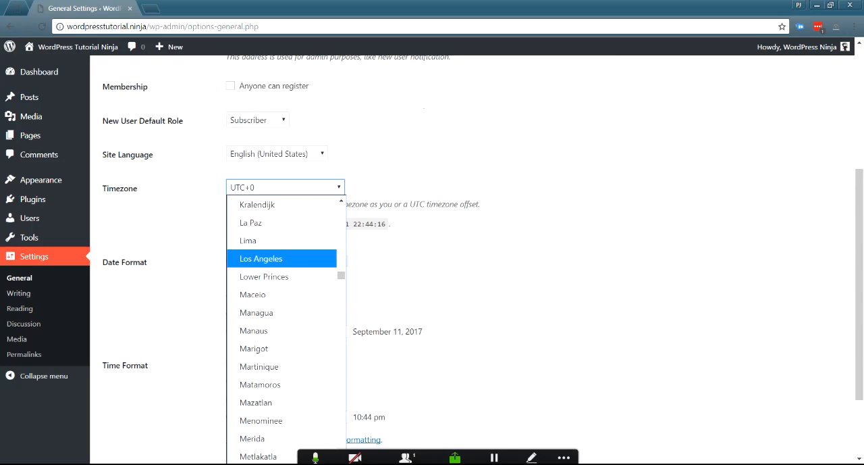
click(278, 259)
click(459, 250)
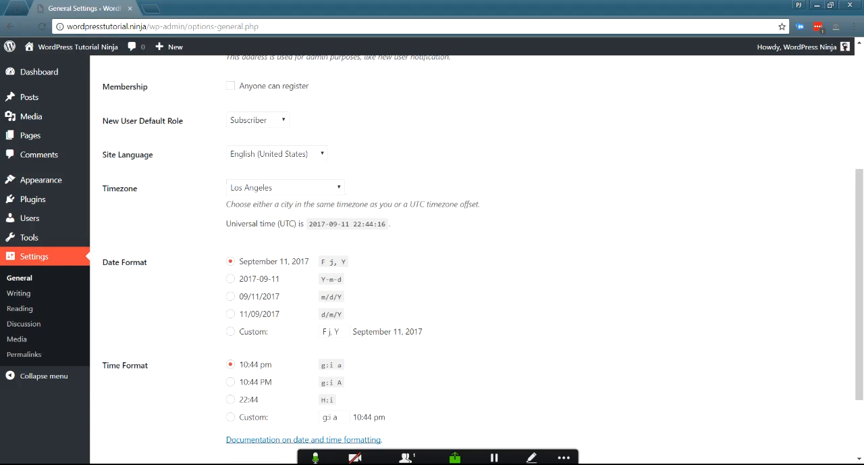
Step: Choose Monday as the day the week starts on and save the general settings
scroll(472, 257, down, 2)
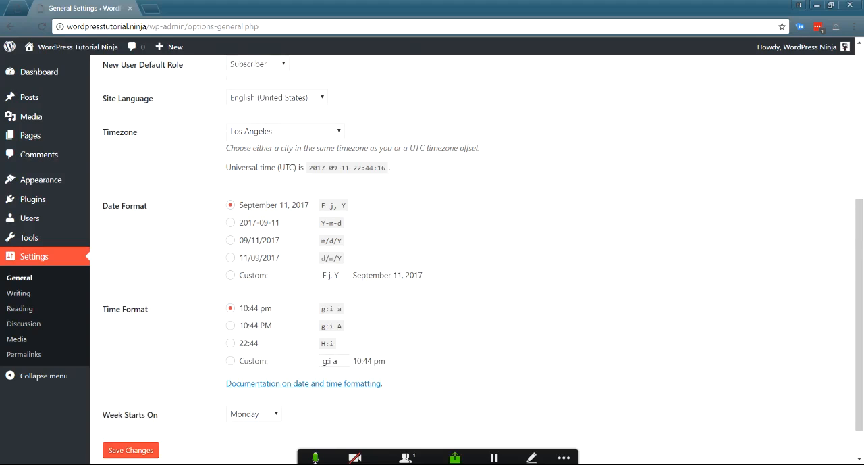
scroll(473, 256, down, 1)
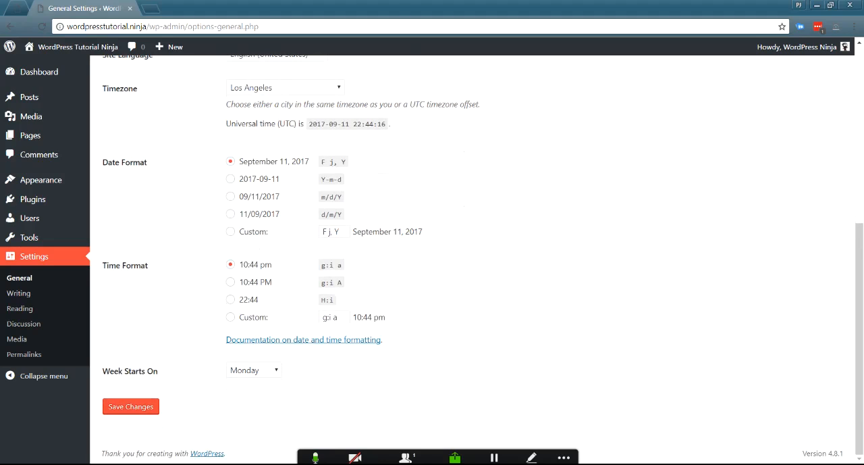
click(254, 370)
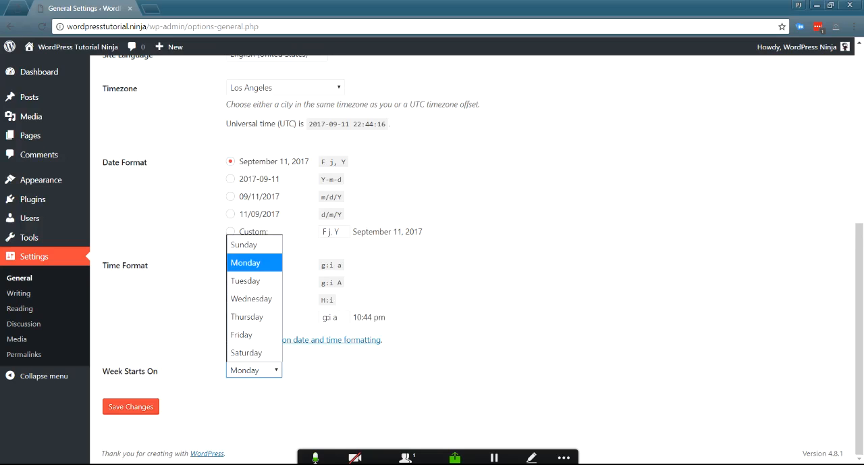
click(254, 262)
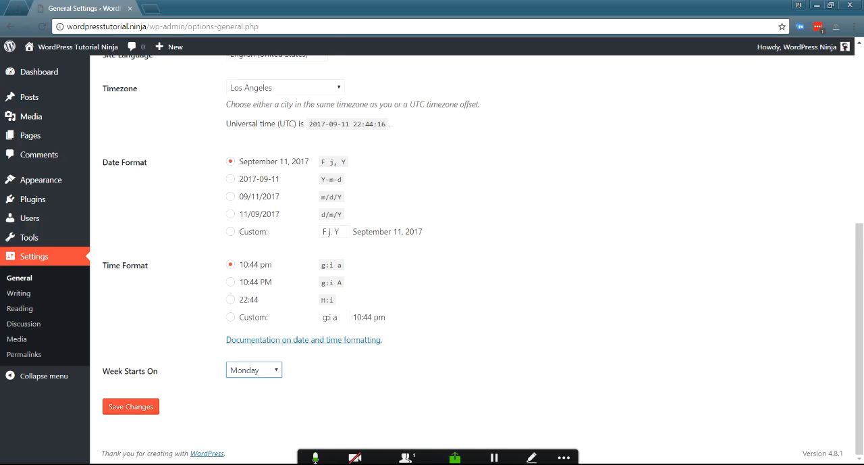
click(203, 401)
click(130, 405)
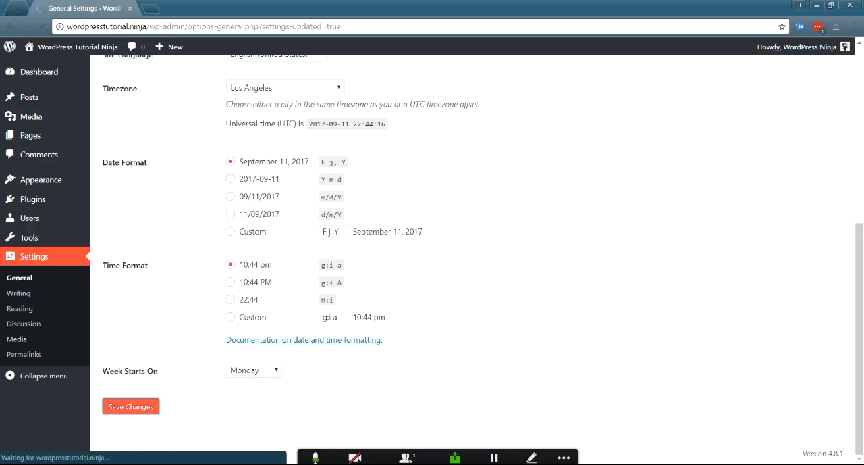